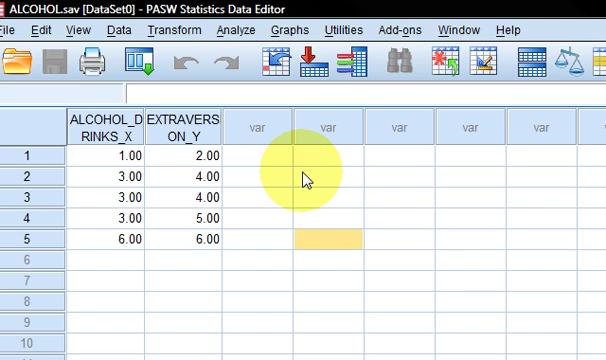
# - Bring up the Linear Regression dialog from Analyze > Regression > Linear
pyautogui.click(230, 29)
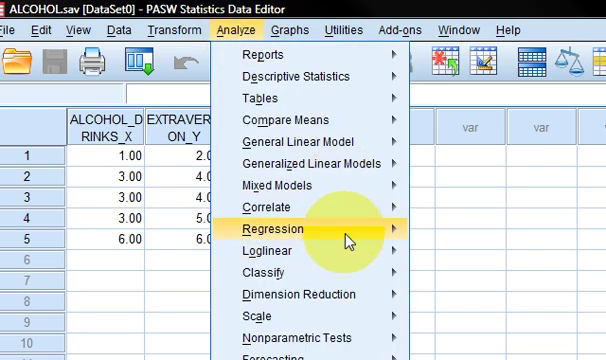
pyautogui.moveTo(120, 229)
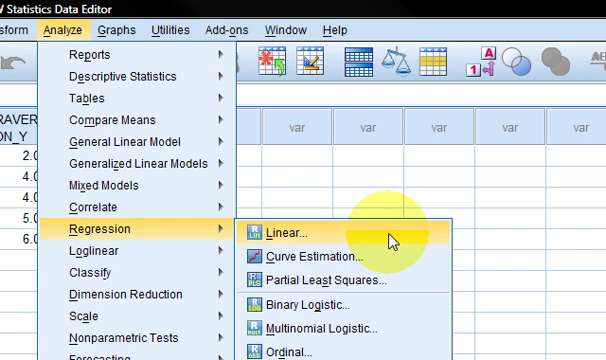
pyautogui.click(391, 242)
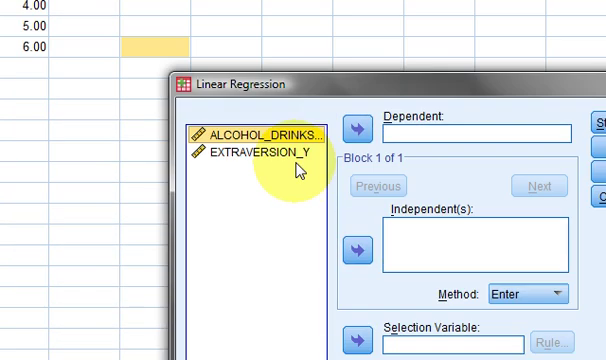
# - Assign EXTRAVERSION_Y as Dependent and ALCOHOL_DRINKS_X as Independent(s)
pyautogui.click(297, 160)
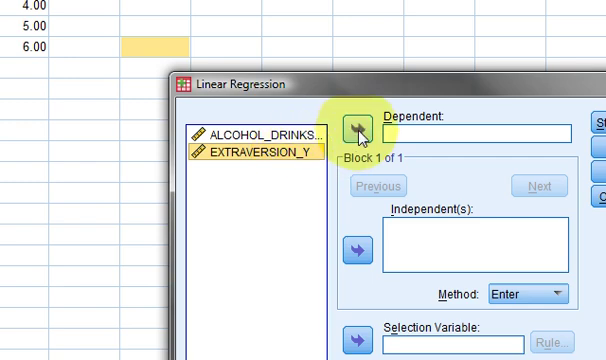
pyautogui.click(358, 130)
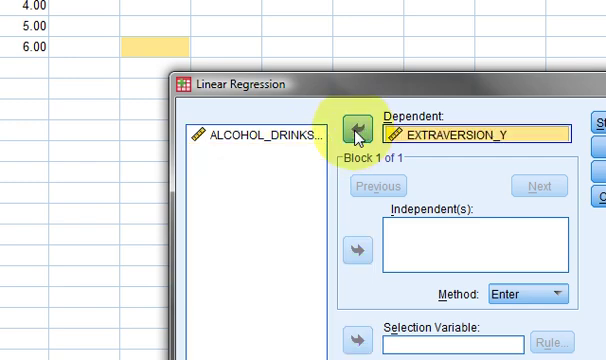
pyautogui.click(300, 149)
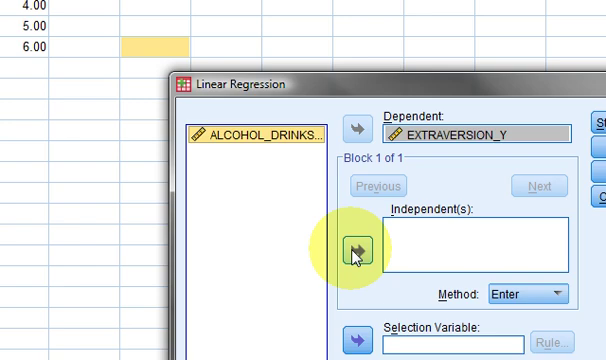
pyautogui.click(357, 252)
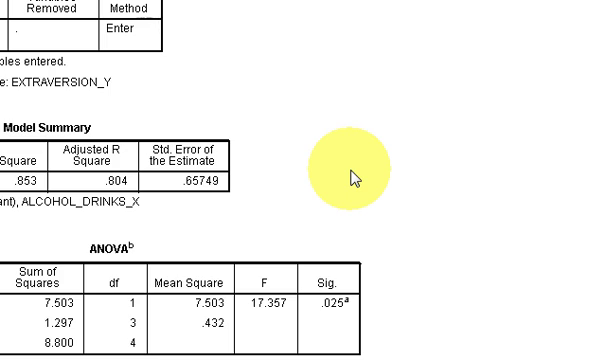
# - Select the Model Summary table in the regression output (R = .923, R² = .853)
pyautogui.click(370, 185)
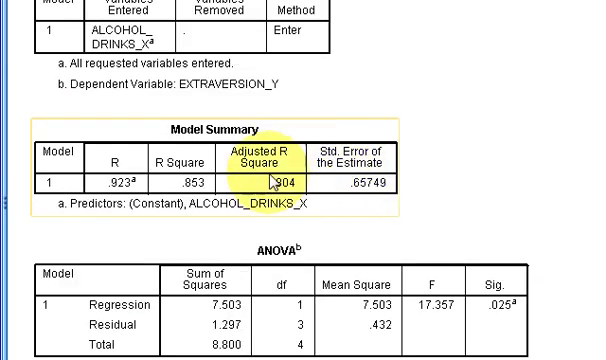
pyautogui.click(262, 175)
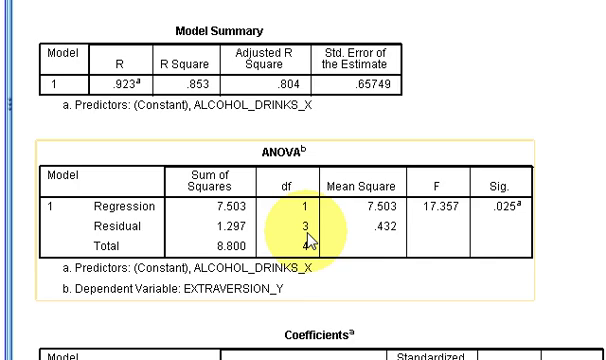
pyautogui.scroll(-3, 310, 240)
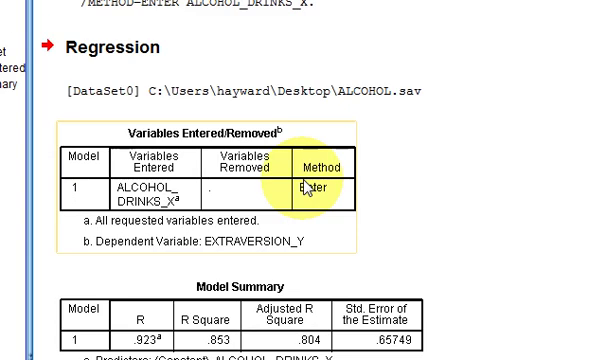
# - Review the Model Summary, ANOVA and Coefficients tables, ending on Coefficients (t = 2.662, p = .076)
pyautogui.click(338, 193)
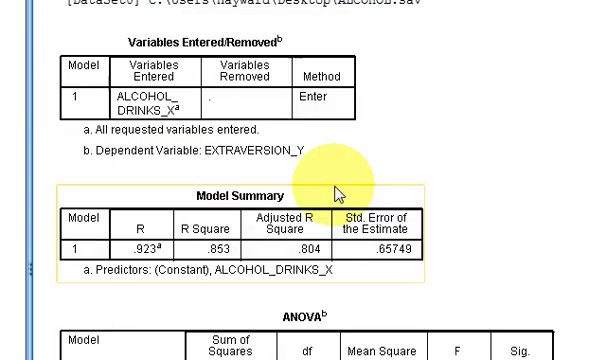
pyautogui.click(452, 268)
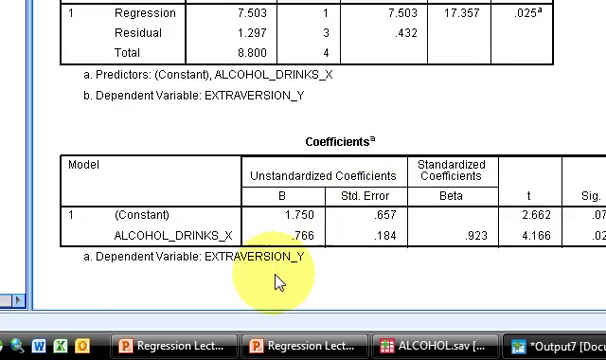
pyautogui.click(315, 160)
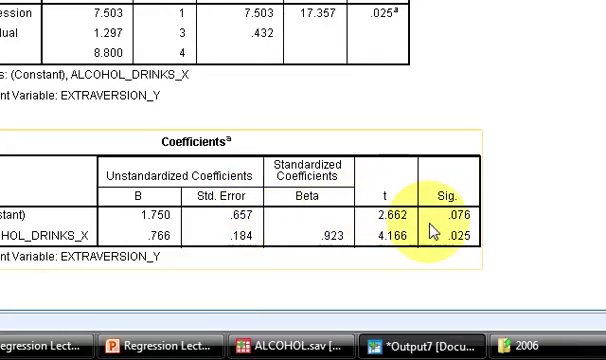
pyautogui.click(380, 218)
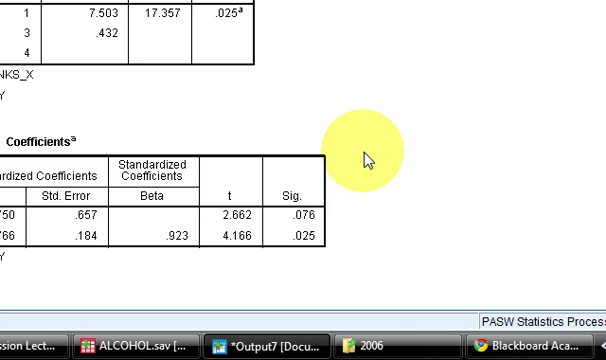
pyautogui.click(11, 216)
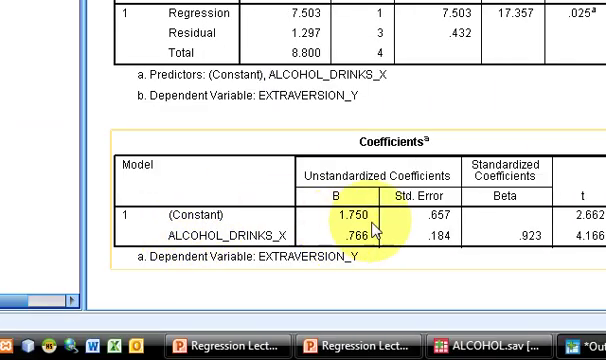